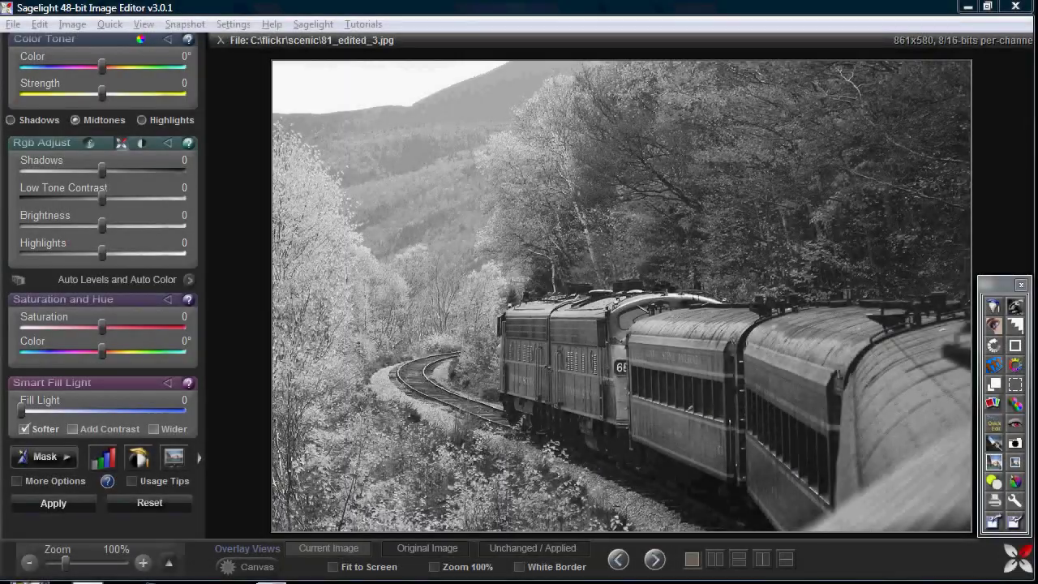
- Open the Undo Brush from the Edit menu on the grayscale train photo
left_click(41, 24)
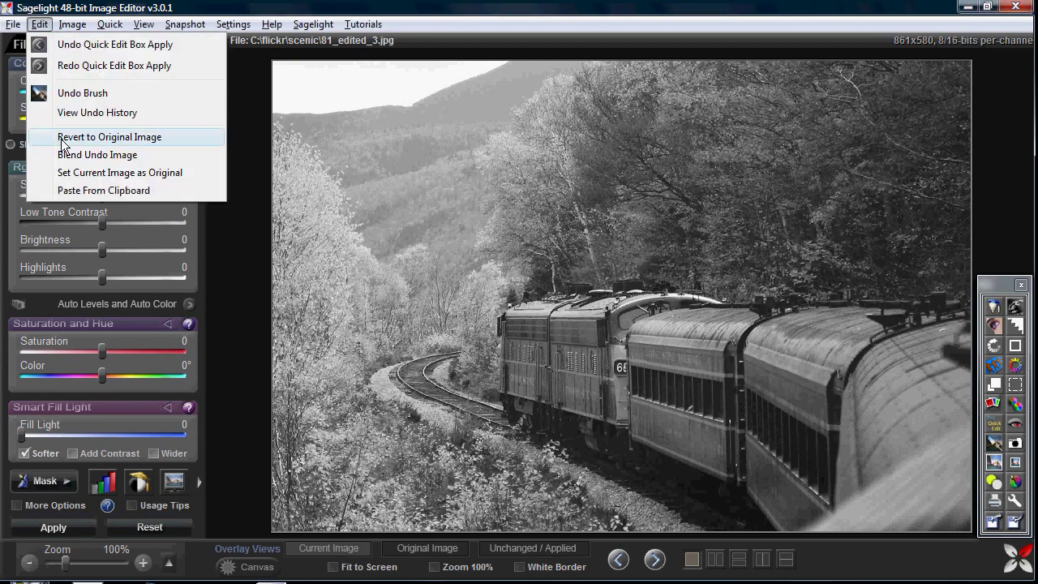
left_click(69, 88)
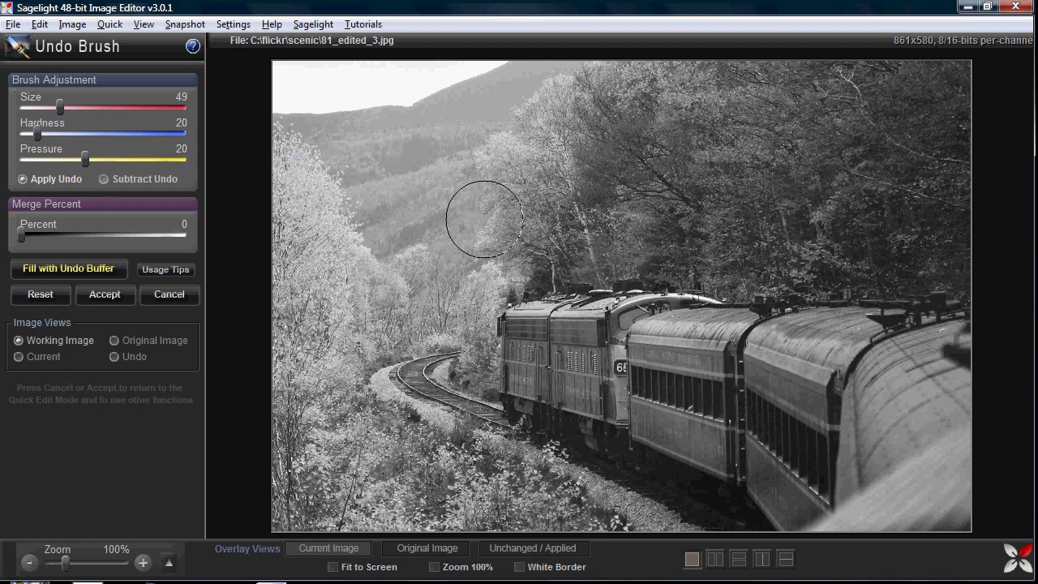
- Paint trial colour strokes, reset, paint the train, then fill the whole photo from the undo buffer
mouse_move(440, 218)
left_mouse_down()
mouse_move(447, 186)
mouse_move(640, 146)
mouse_move(819, 176)
mouse_move(724, 111)
mouse_move(429, 227)
mouse_move(666, 261)
mouse_move(333, 491)
mouse_move(366, 501)
mouse_move(568, 481)
mouse_move(341, 437)
mouse_move(311, 146)
mouse_move(362, 221)
mouse_move(344, 340)
mouse_move(343, 129)
mouse_move(722, 139)
mouse_move(665, 219)
mouse_move(721, 262)
mouse_move(691, 208)
mouse_move(824, 93)
mouse_move(382, 227)
mouse_move(486, 254)
mouse_move(633, 469)
mouse_move(590, 478)
mouse_move(723, 497)
mouse_move(324, 495)
left_mouse_up()
left_click(40, 293)
mouse_move(534, 370)
left_mouse_down()
mouse_move(766, 380)
mouse_move(553, 343)
mouse_move(650, 334)
mouse_move(862, 374)
mouse_move(863, 387)
mouse_move(672, 405)
mouse_move(798, 483)
left_mouse_up()
left_click(94, 272)
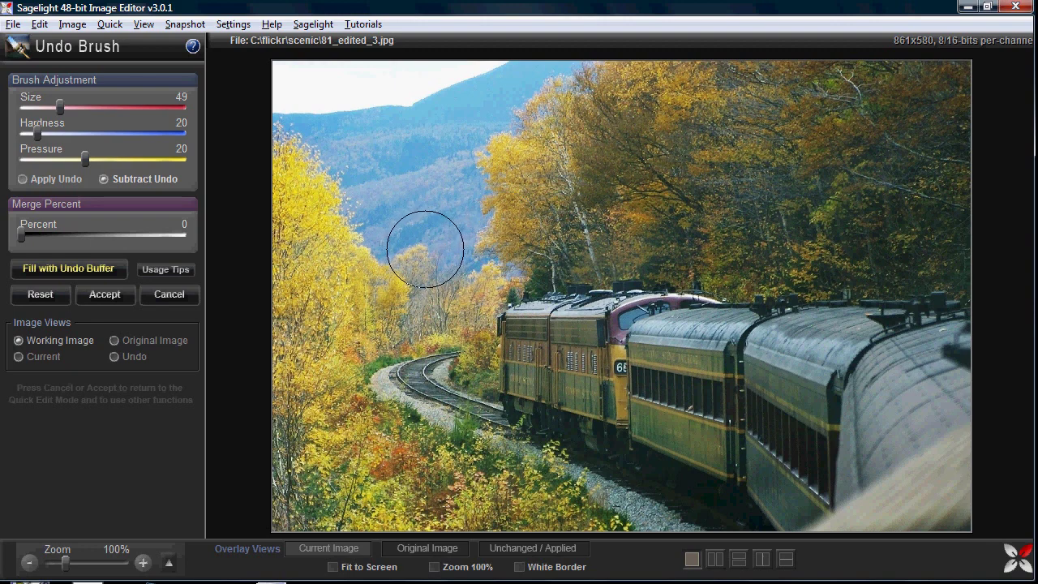
- Test Subtract Undo strokes on the foliage, reset and refill, then set brush size 17 and switch to Apply Undo
mouse_move(440, 224)
left_mouse_down()
mouse_move(742, 202)
mouse_move(484, 169)
mouse_move(795, 163)
mouse_move(861, 144)
mouse_move(514, 146)
mouse_move(579, 206)
left_mouse_up()
left_click(61, 295)
left_click(75, 269)
mouse_move(544, 231)
left_mouse_down()
mouse_move(525, 204)
mouse_move(547, 255)
mouse_move(568, 227)
mouse_move(535, 170)
left_mouse_up()
mouse_move(835, 81)
left_mouse_down()
mouse_move(574, 159)
mouse_move(665, 247)
mouse_move(914, 200)
mouse_move(792, 123)
mouse_move(866, 102)
left_mouse_up()
left_click_drag(60, 108, 34, 108)
key("a")
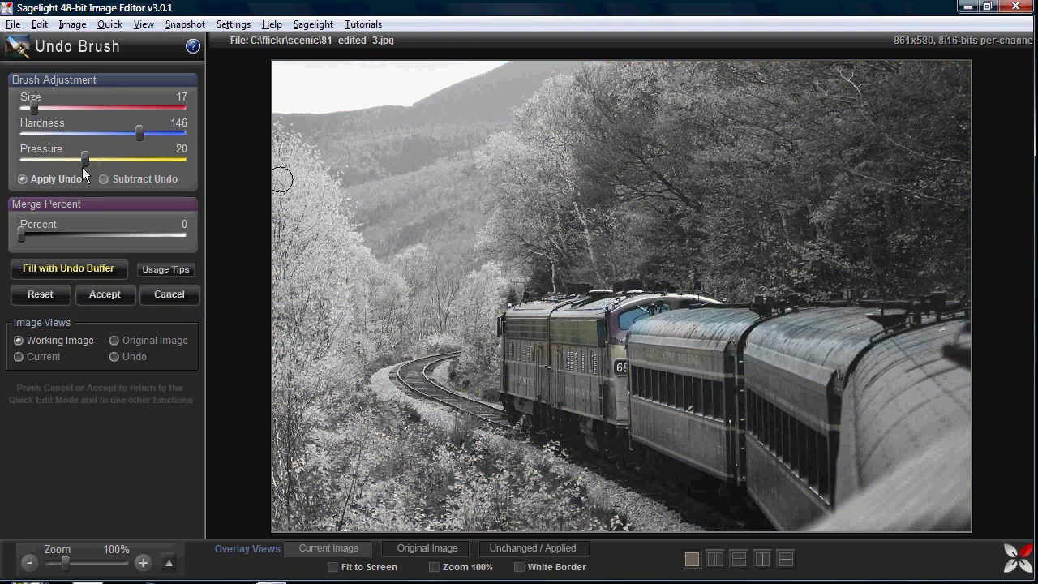
- Try brush pressure, size and hardness changes with a trial stroke, then reset
left_click_drag(132, 157, 136, 156)
left_click_drag(47, 98, 51, 98)
mouse_move(472, 198)
left_mouse_down()
mouse_move(641, 178)
mouse_move(718, 132)
mouse_move(830, 194)
mouse_move(632, 239)
mouse_move(681, 127)
mouse_move(420, 213)
mouse_move(473, 197)
left_mouse_up()
left_click_drag(129, 137, 81, 135)
left_click_drag(135, 158, 132, 158)
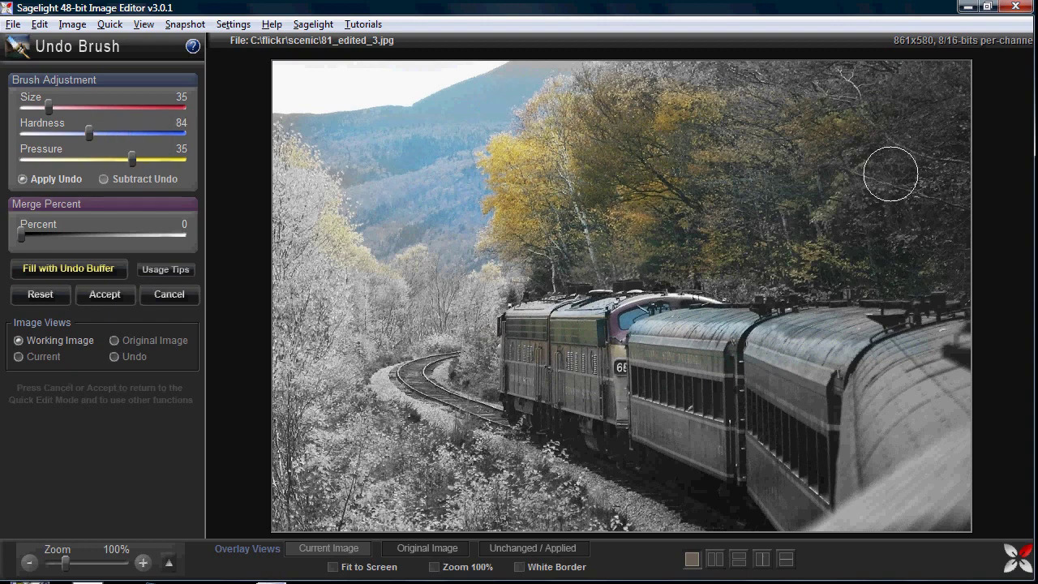
left_click(41, 294)
- Set hardness 94, pressure 26, size 23, and paint colour onto the locomotive and coaches
left_click(97, 133)
left_click(103, 158)
left_click_drag(53, 105, 43, 106)
mouse_move(429, 366)
left_mouse_down()
mouse_move(658, 353)
mouse_move(532, 315)
mouse_move(799, 387)
mouse_move(603, 422)
mouse_move(544, 406)
mouse_move(718, 358)
mouse_move(680, 312)
mouse_move(640, 321)
mouse_move(677, 352)
left_mouse_up()
mouse_move(840, 381)
left_mouse_down()
mouse_move(763, 425)
mouse_move(841, 499)
mouse_move(731, 476)
mouse_move(851, 474)
left_mouse_up()
mouse_move(820, 423)
left_mouse_down()
mouse_move(736, 371)
mouse_move(650, 351)
mouse_move(702, 342)
mouse_move(852, 230)
mouse_move(666, 199)
mouse_move(570, 136)
mouse_move(726, 165)
mouse_move(701, 285)
mouse_move(670, 255)
left_mouse_up()
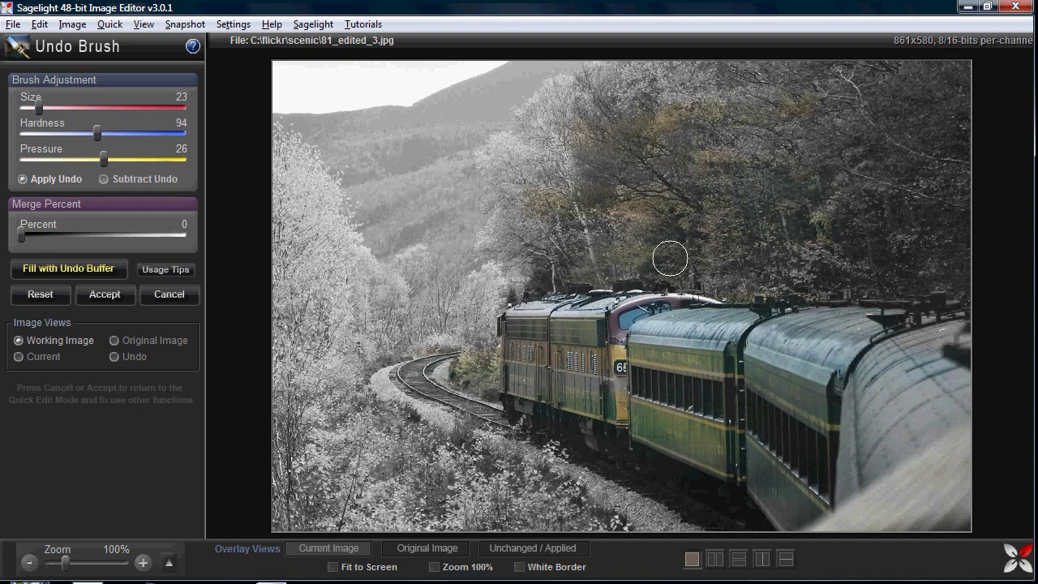
- Switch to Subtract Undo and zoom to 467% on the track beside the train
left_click(132, 180)
left_click_drag(65, 562, 88, 562)
mouse_move(908, 440)
left_mouse_down()
mouse_move(866, 463)
mouse_move(874, 458)
left_mouse_up()
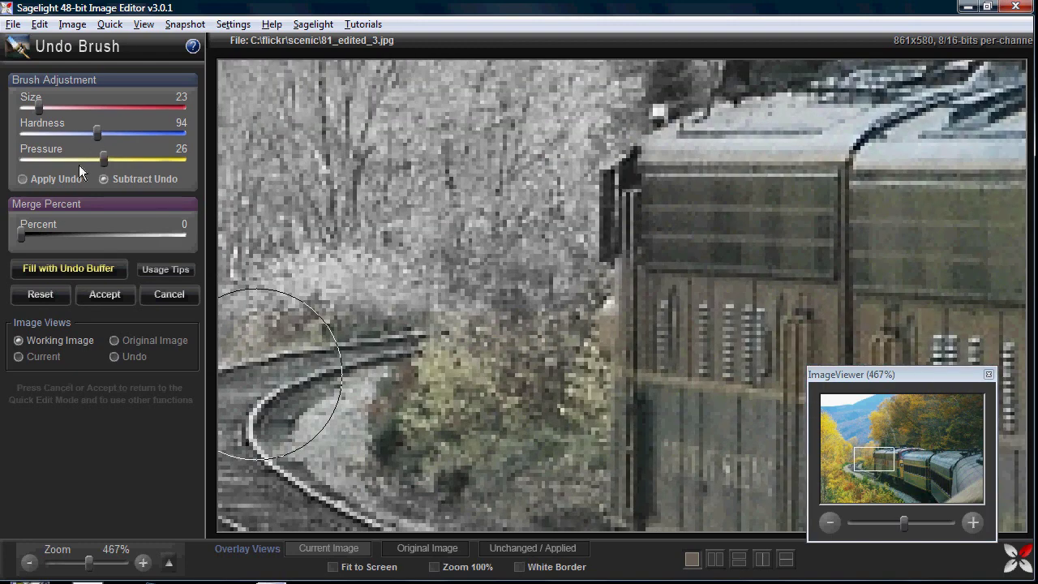
- With size 7 and hardness 66, clear the trackside bushes, then return to 100% at size 37
left_click_drag(43, 108, 25, 108)
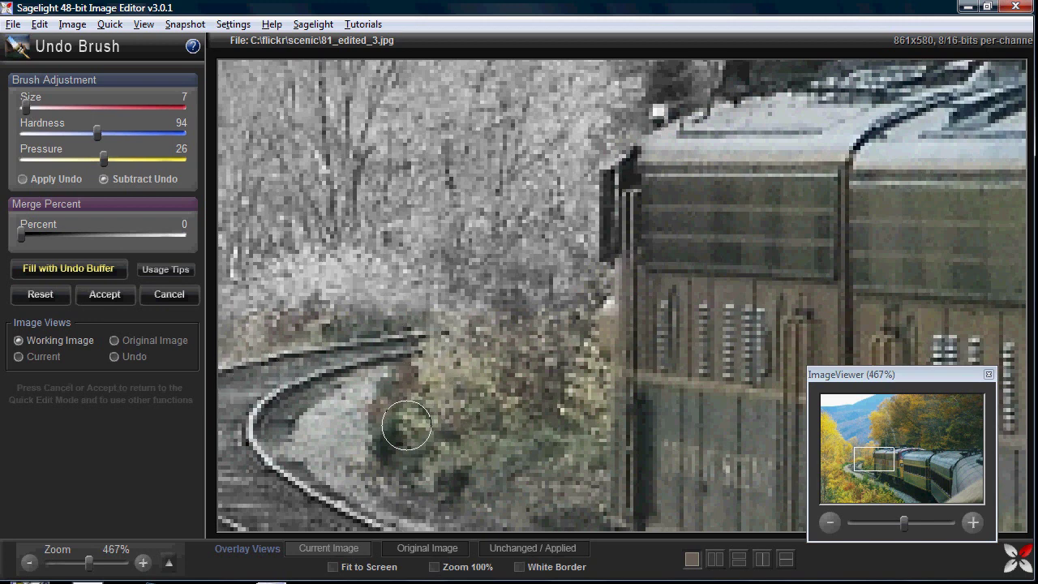
left_click_drag(97, 140, 75, 138)
left_click(897, 438)
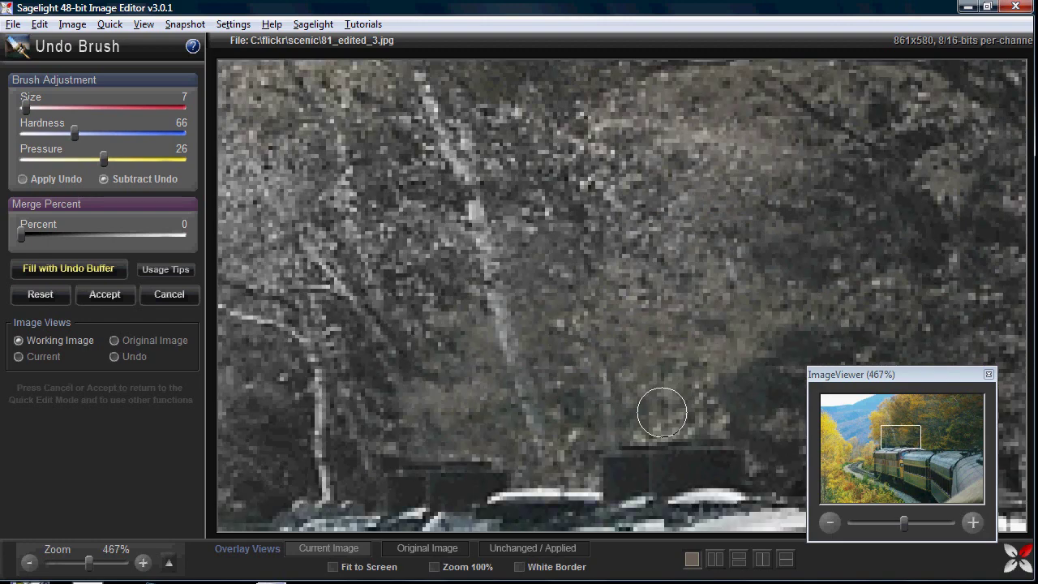
left_click(692, 558)
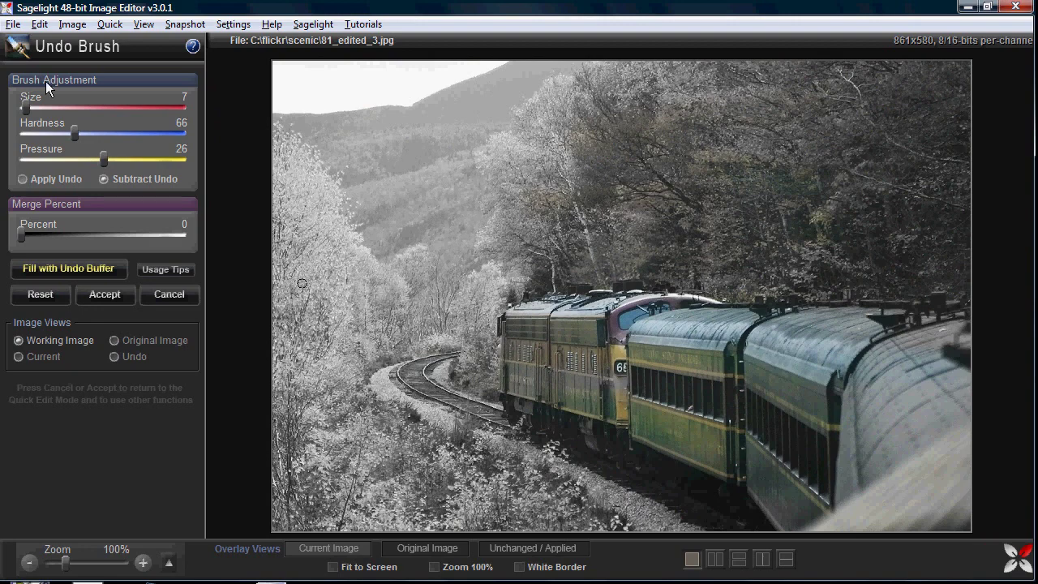
left_click_drag(33, 108, 50, 102)
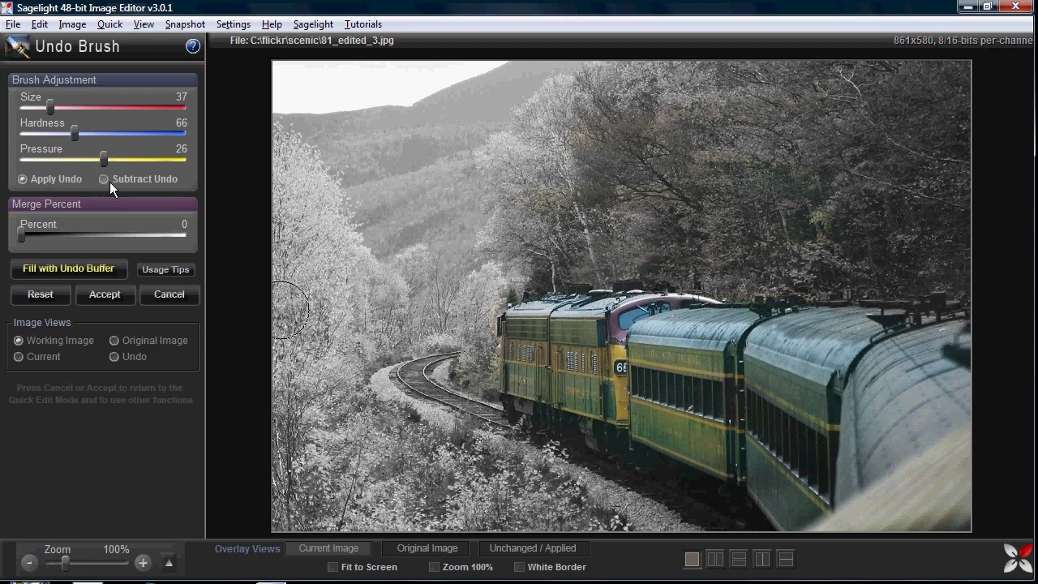
- At 293% zoom and size 12, subtract colour from trees left of the locomotive, then return to 100% at size 36
left_click_drag(50, 107, 36, 108)
left_click_drag(64, 565, 79, 563)
left_click_drag(900, 438, 895, 466)
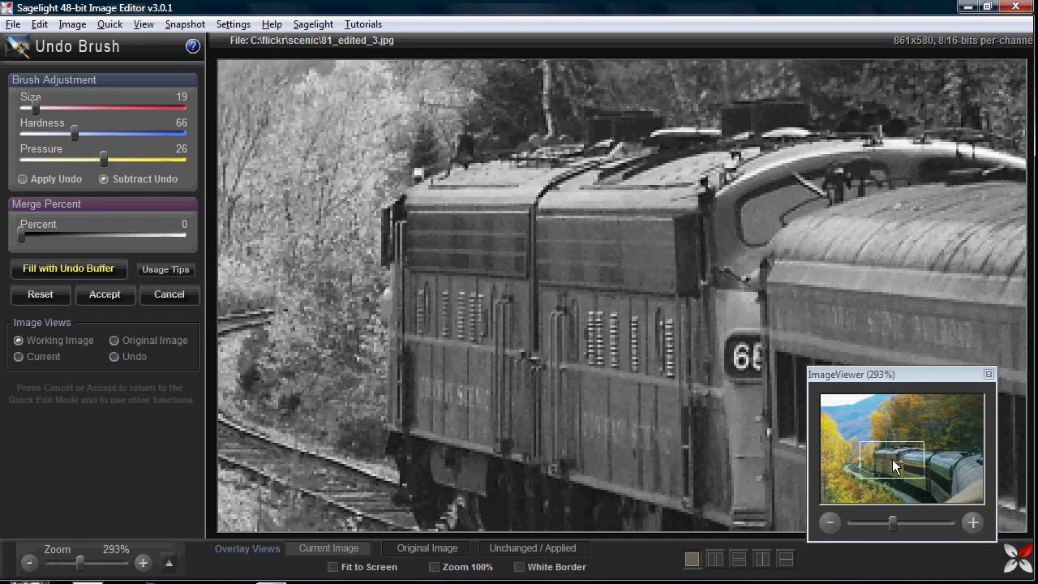
left_click_drag(32, 107, 30, 108)
mouse_move(355, 278)
left_mouse_down()
mouse_move(342, 407)
mouse_move(355, 284)
mouse_move(368, 307)
mouse_move(361, 424)
mouse_move(363, 310)
mouse_move(348, 361)
left_mouse_up()
left_click(690, 559)
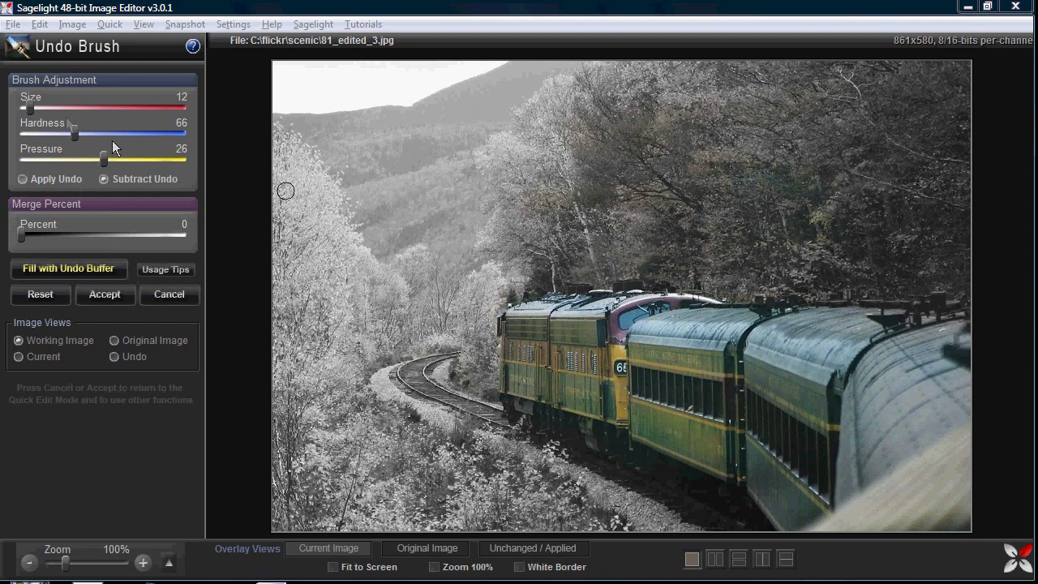
left_click_drag(31, 107, 49, 110)
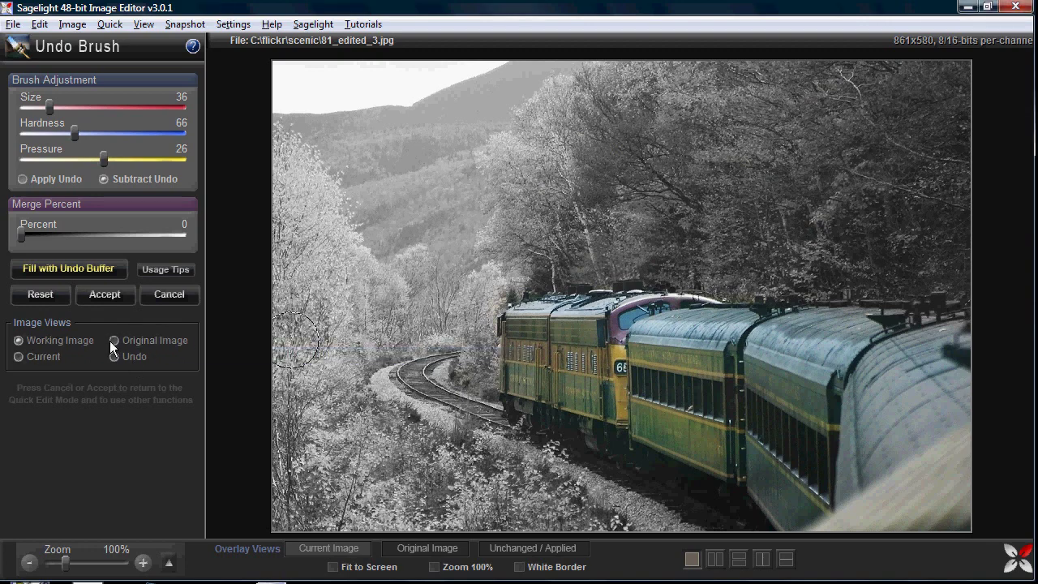
- Toggle the Current, Undo and Working Image views to compare grayscale and original colour versions
left_click(33, 360)
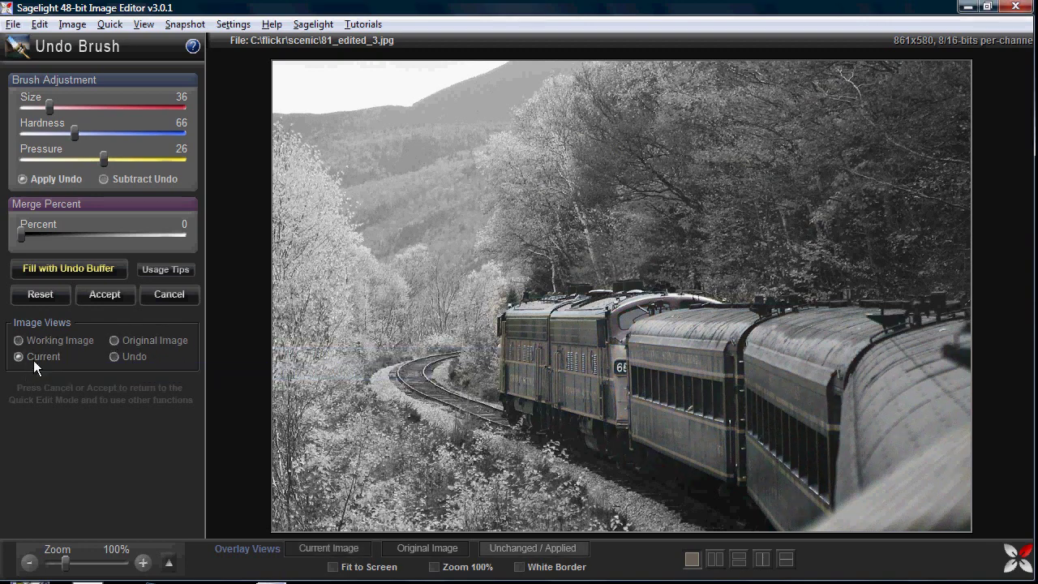
left_click(114, 357)
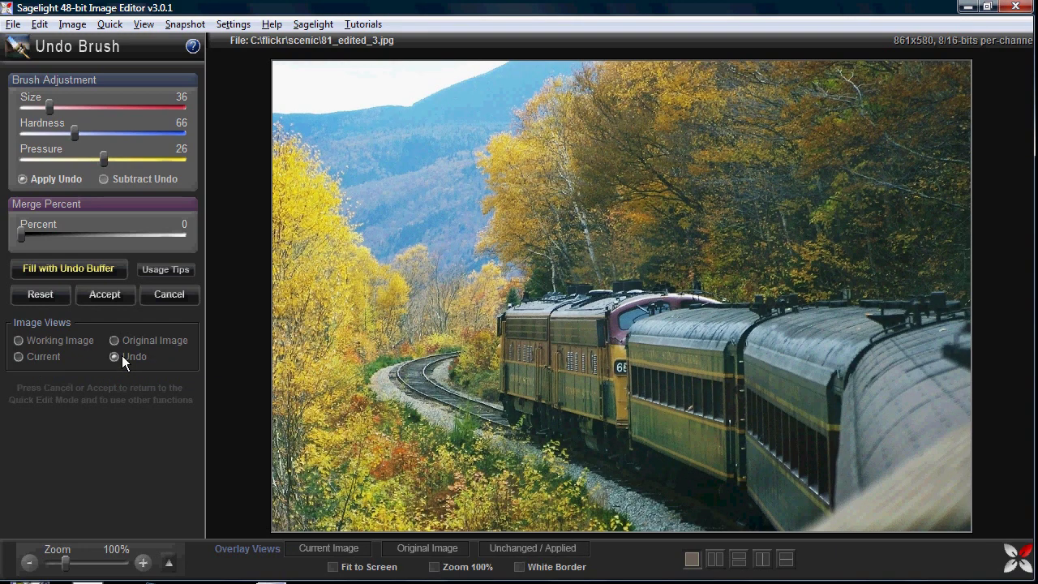
left_click(18, 357)
left_click(114, 357)
left_click(18, 357)
left_click(115, 357)
left_click(18, 357)
left_click(114, 356)
left_click(52, 342)
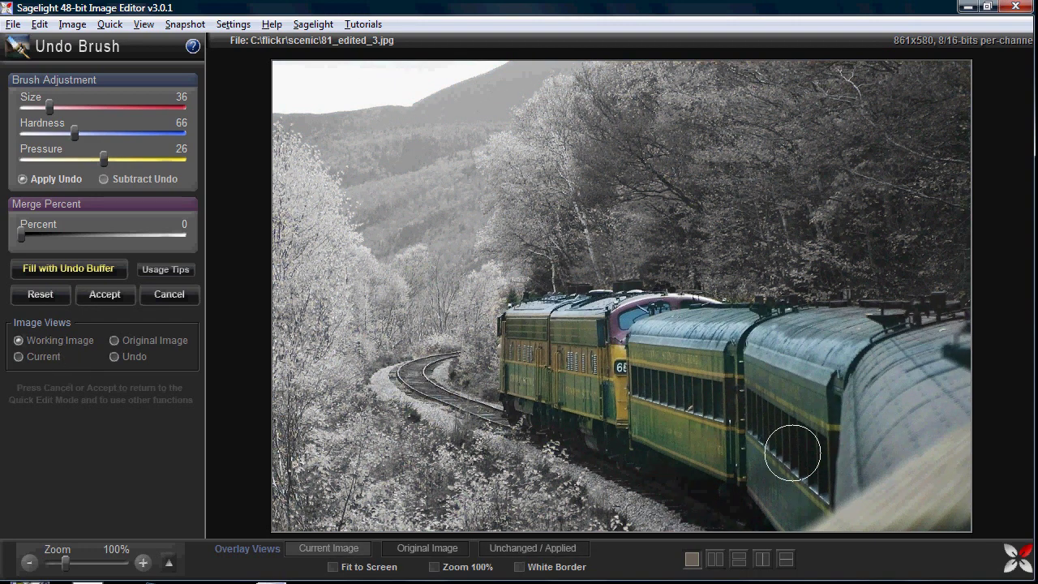
left_click(49, 358)
left_click(123, 359)
left_click(41, 356)
- Brush colour back into the trees right of centre with Apply Undo, then select Subtract Undo
left_click(177, 179)
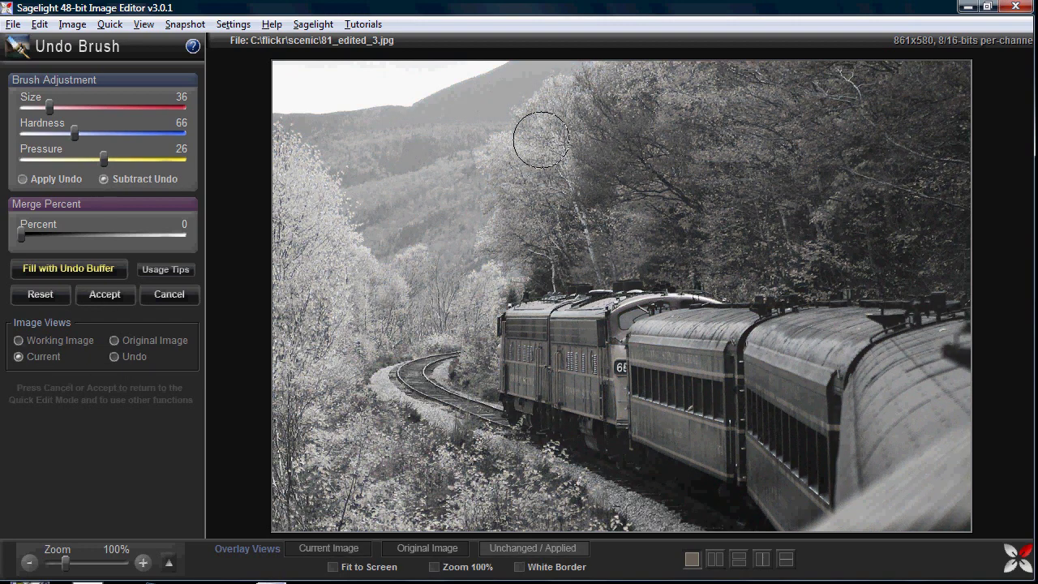
left_click(23, 179)
mouse_move(811, 162)
left_mouse_down()
mouse_move(607, 157)
mouse_move(570, 179)
left_mouse_up()
left_click(103, 180)
- Compare the working image against the grayscale and original views, ending on the Working Image
left_click(32, 358)
left_click(123, 359)
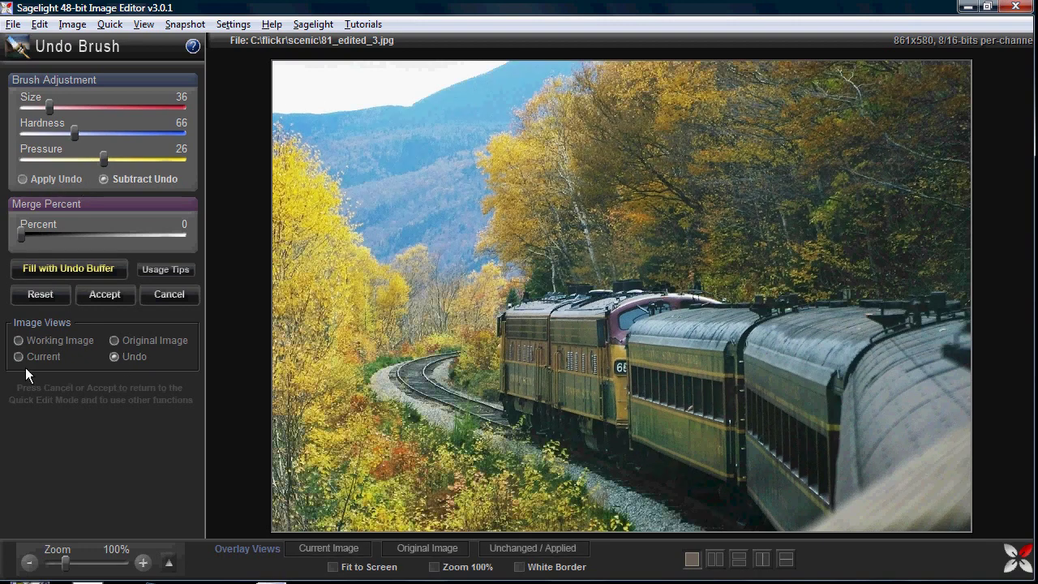
left_click(20, 357)
left_click(37, 344)
left_click(32, 358)
left_click(38, 344)
left_click(39, 352)
left_click(41, 344)
- Paint a test colour stroke in the upper trees, subtract it back to grey, and accept the Undo Brush work
left_click(23, 179)
left_click_drag(551, 183, 454, 203)
mouse_move(288, 165)
left_mouse_down()
mouse_move(823, 206)
mouse_move(598, 161)
mouse_move(741, 189)
left_mouse_up()
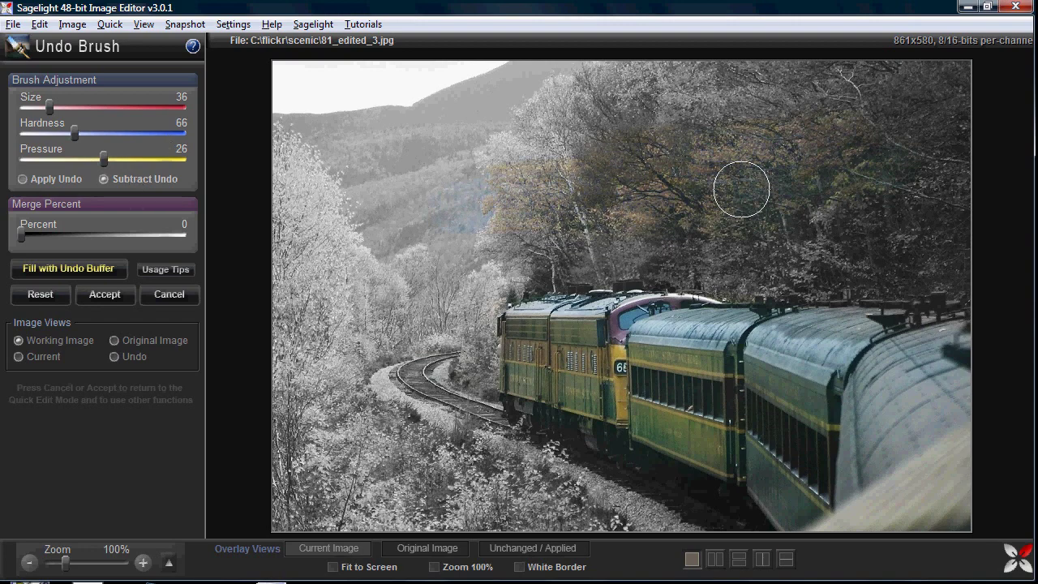
mouse_move(897, 132)
left_mouse_down()
mouse_move(748, 218)
mouse_move(784, 214)
mouse_move(580, 202)
mouse_move(602, 218)
mouse_move(567, 232)
left_mouse_up()
left_click(105, 294)
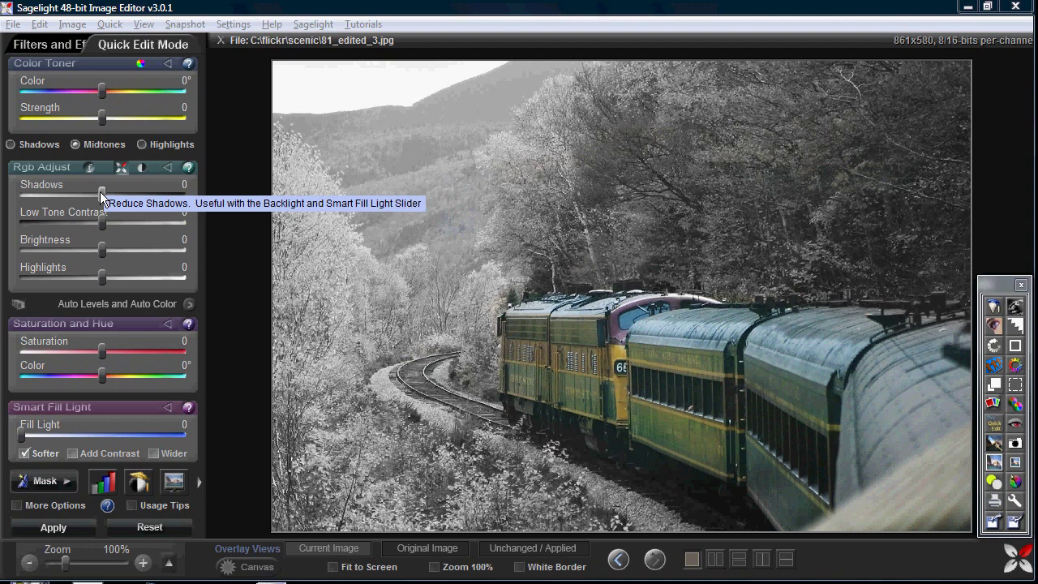
- In Rgb Adjust, set Contrast to 99 and Shadows to about -29, and apply
left_click_drag(102, 197, 99, 196)
left_click(160, 497)
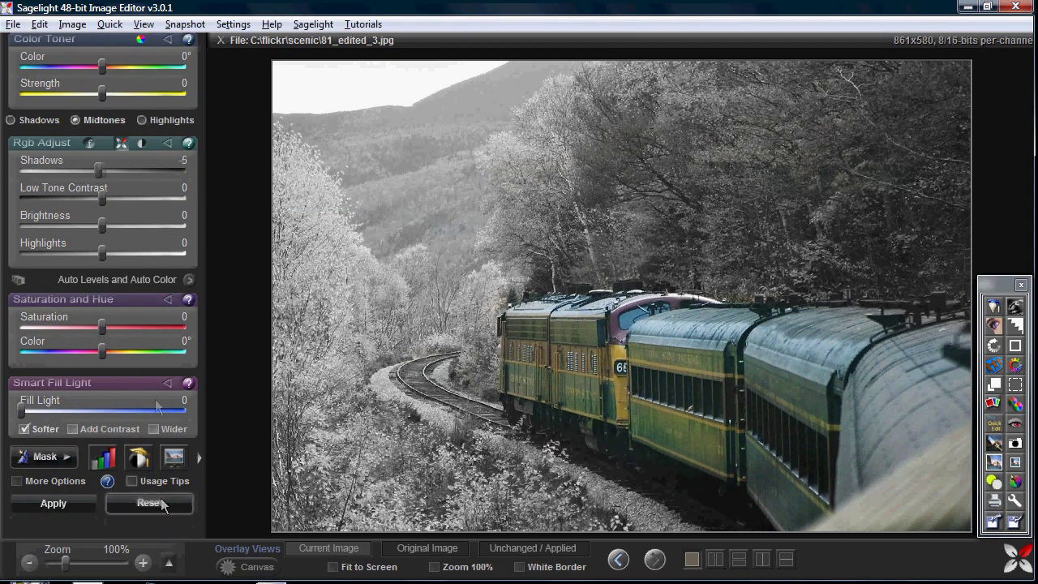
left_click_drag(101, 198, 184, 201)
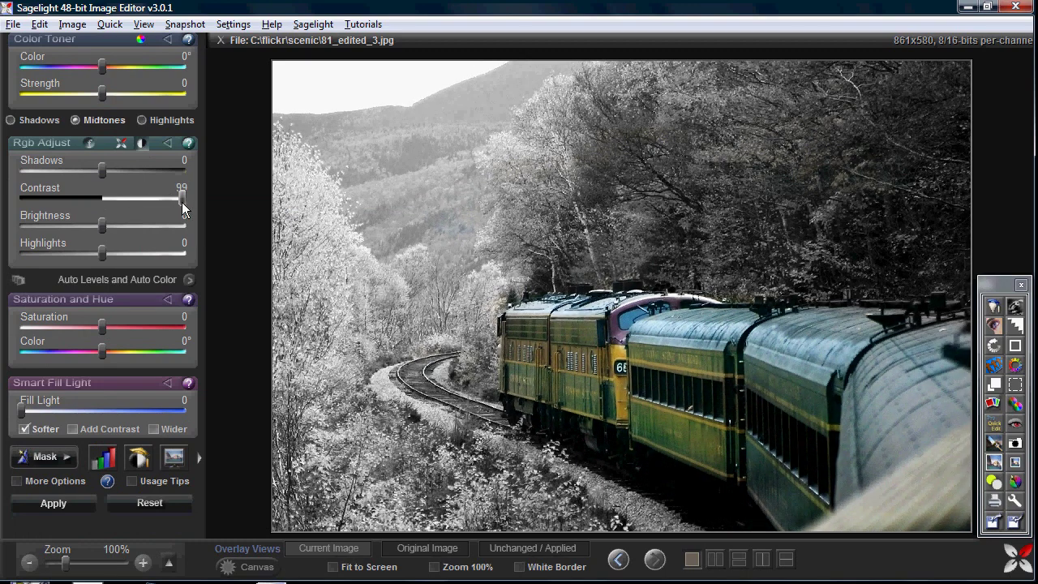
left_click_drag(101, 171, 78, 181)
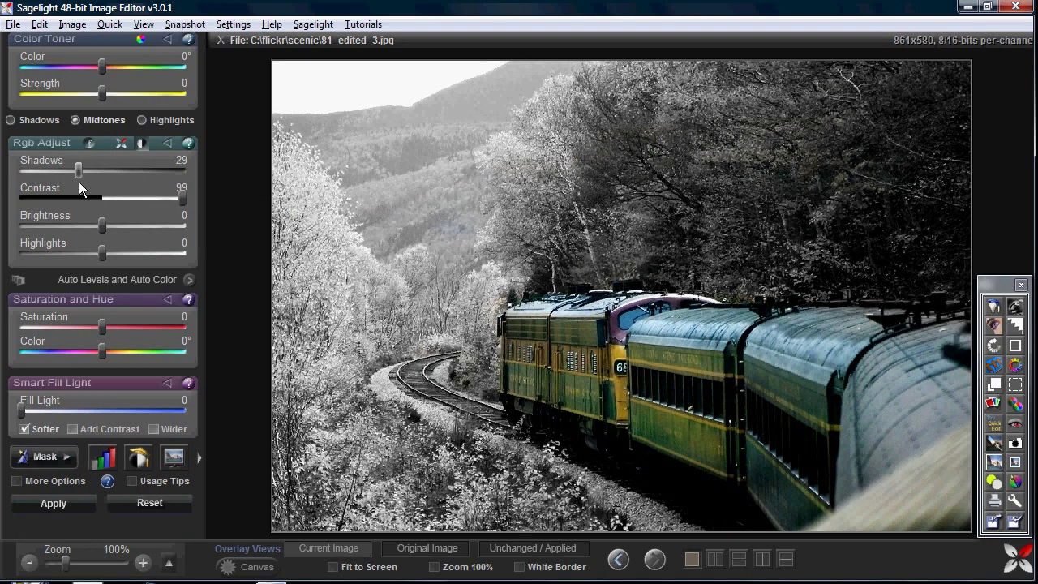
left_click(68, 509)
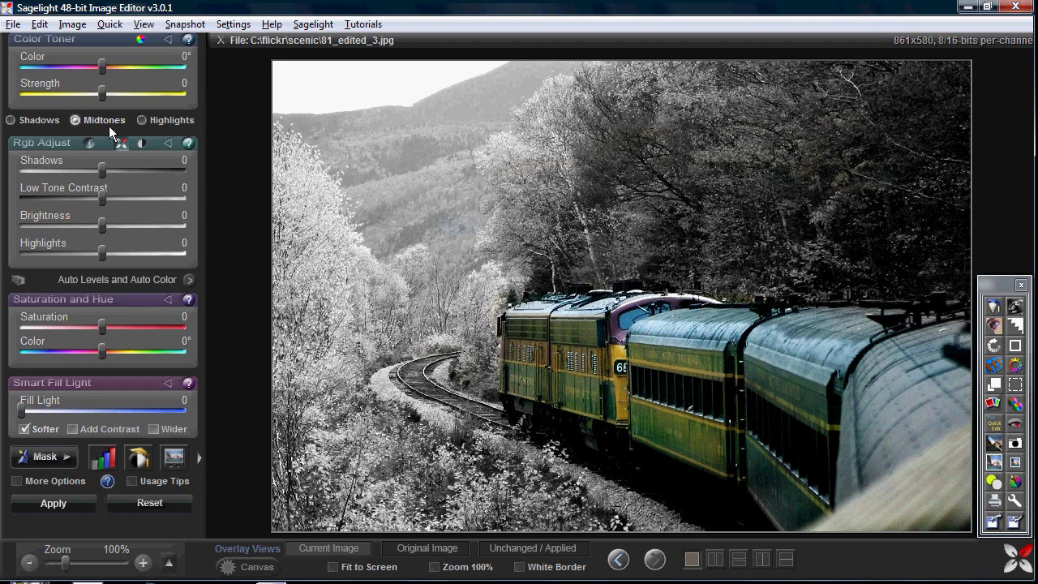
- Apply a sepia Color Toner at strength 79 and 23°, then reopen the Undo Brush from Edit
scroll(107, 97, "up", 1)
left_click_drag(108, 119, 146, 115)
mouse_move(115, 84)
left_mouse_down()
mouse_move(102, 84)
mouse_move(119, 84)
left_mouse_up()
left_click_drag(154, 118, 167, 117)
left_click_drag(118, 84, 112, 84)
scroll(101, 324, "down", 1)
left_click(73, 506)
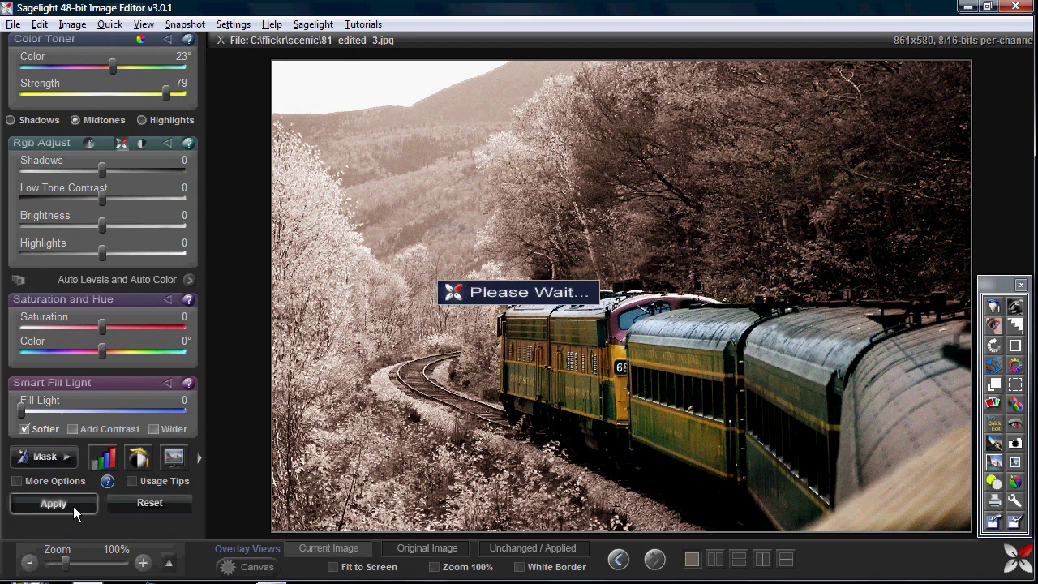
left_click(39, 24)
left_click(81, 91)
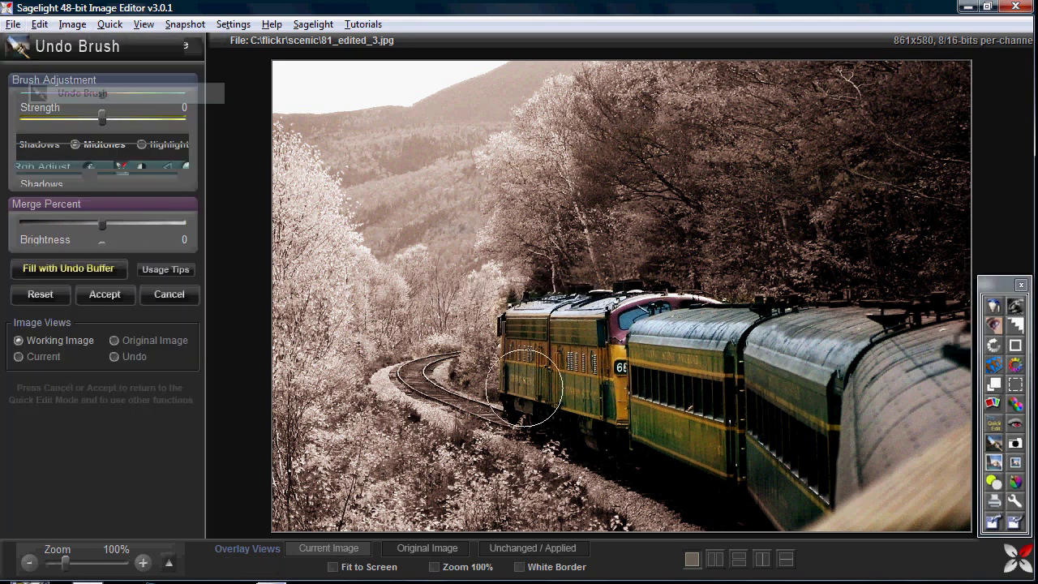